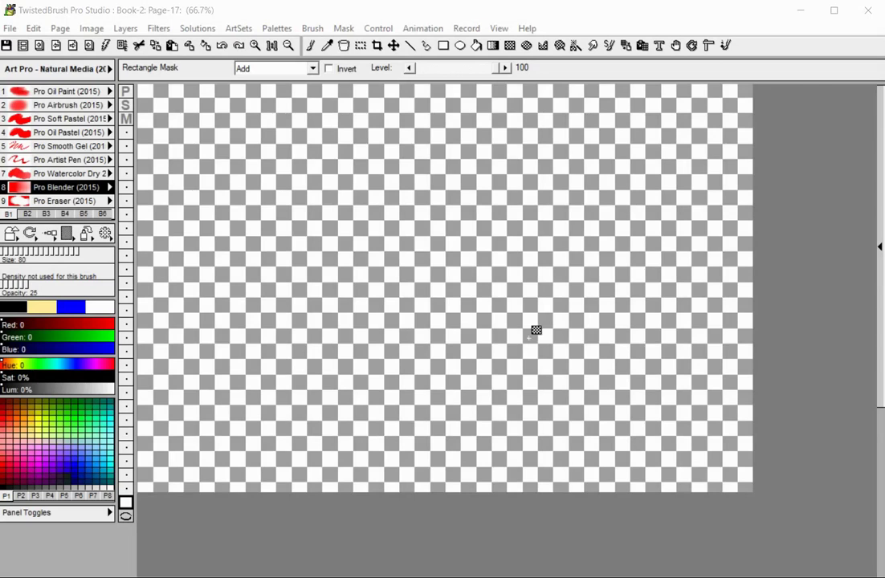
- Turn on mask editing, load the mask brush set, and show the mask edit layer
left_click(349, 29)
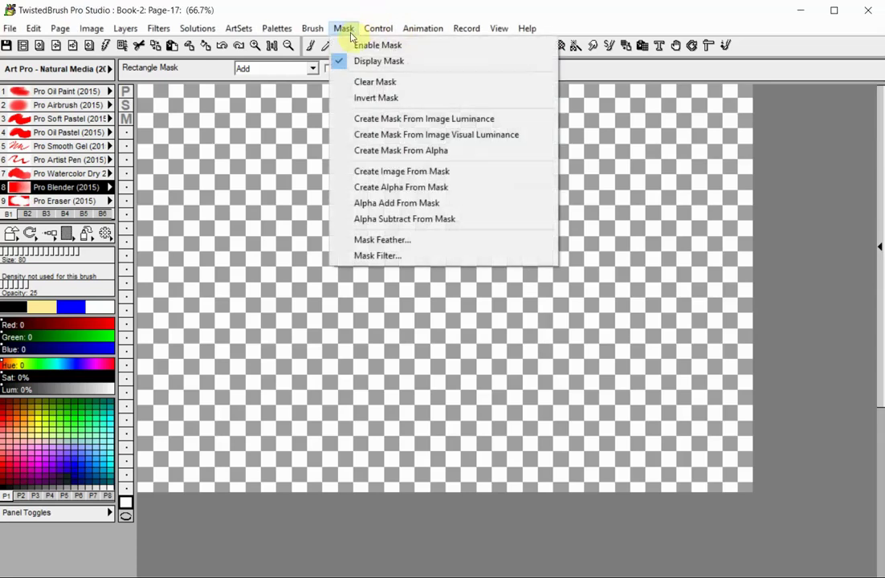
left_click(354, 256)
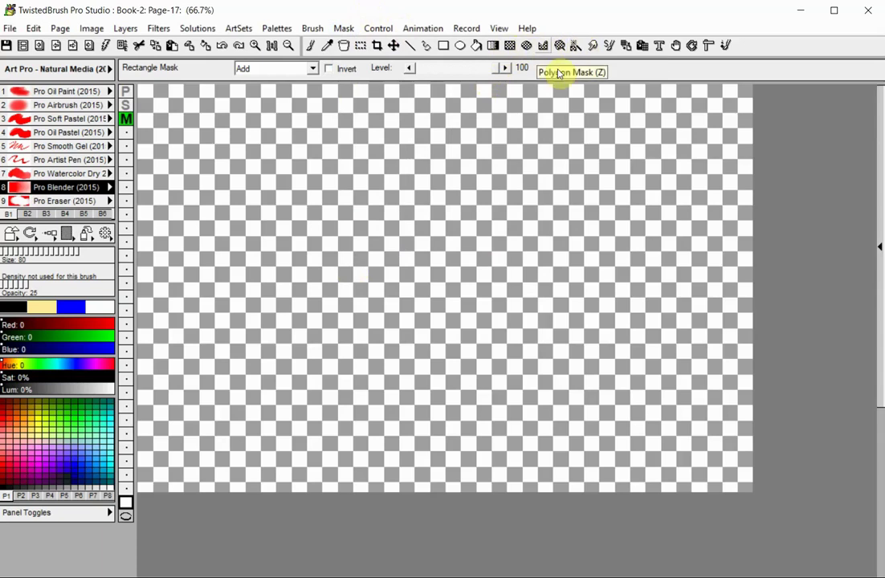
left_click(66, 214)
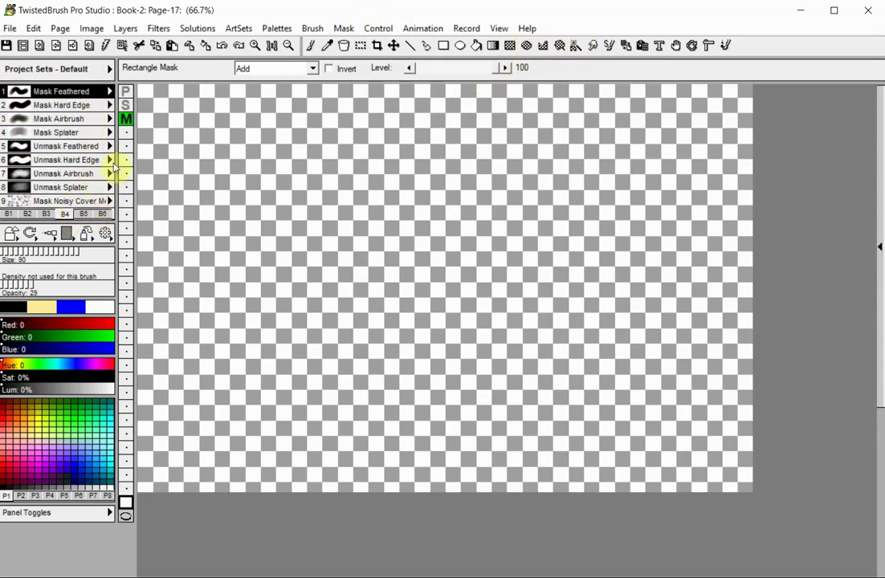
left_click(126, 119)
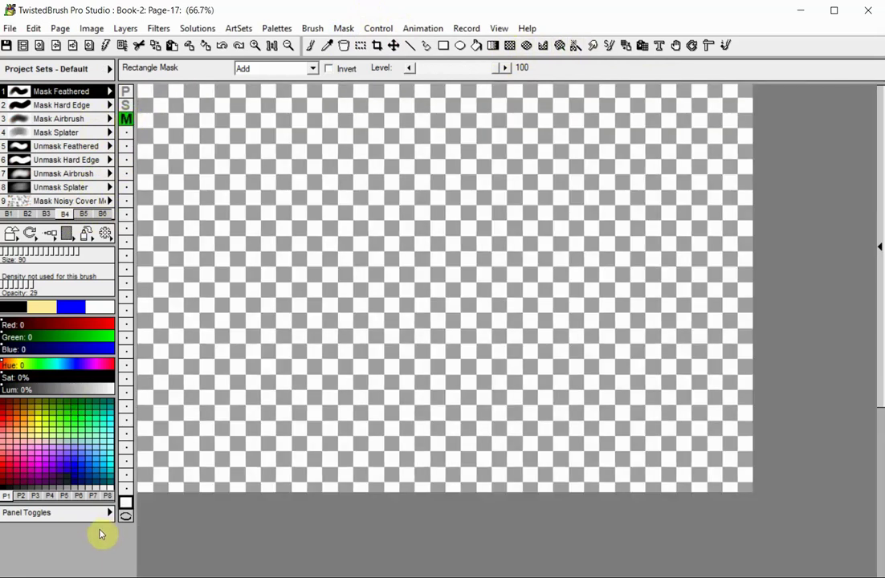
- Bring up the Quick Command palette from Panel Toggles and close it again
left_click(95, 513)
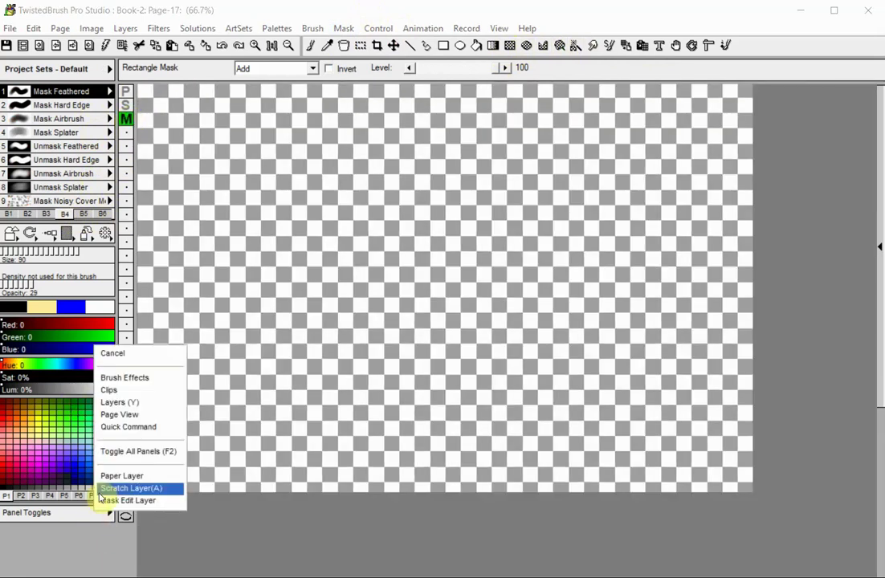
left_click(119, 426)
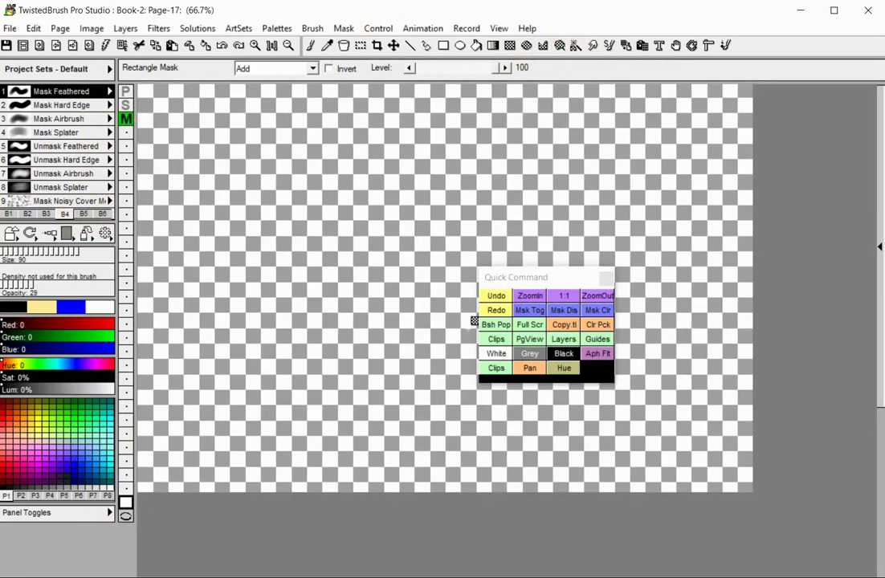
left_click(607, 280)
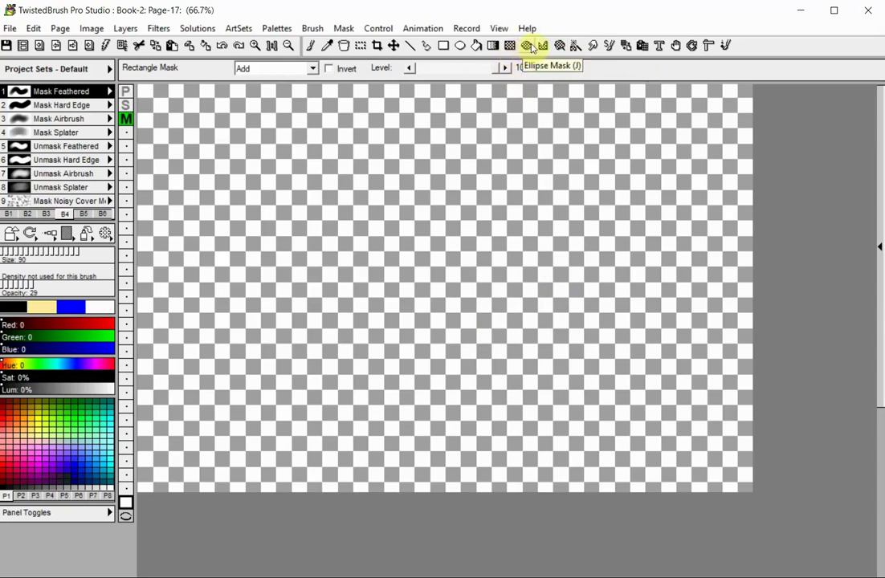
- Select the Magic Wand Mask and review its selection modes, leaving Connected unchanged
left_click(575, 46)
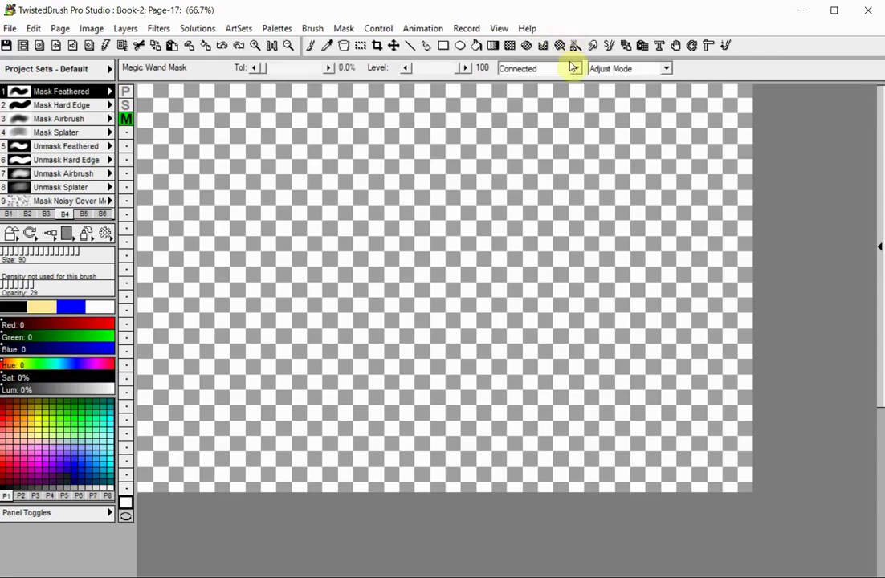
left_click(573, 71)
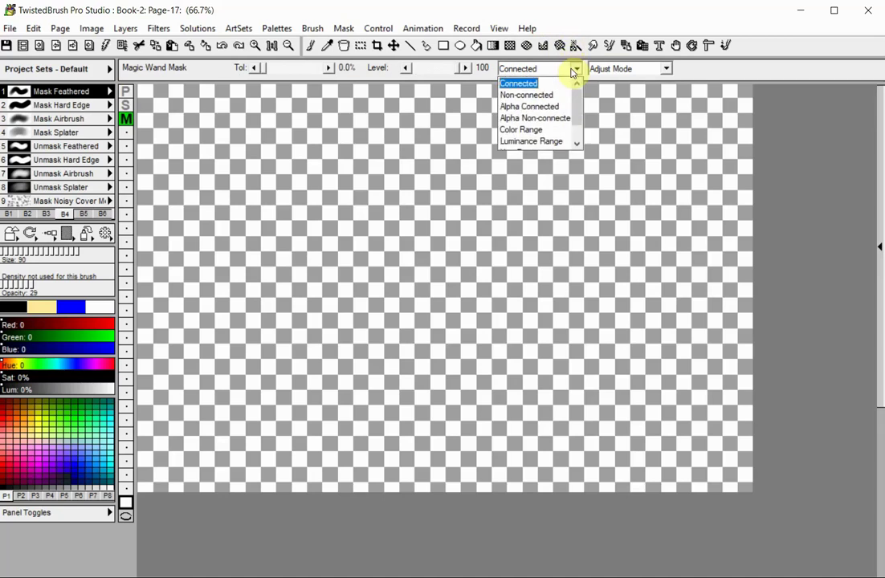
scroll(571, 118, "down", 1)
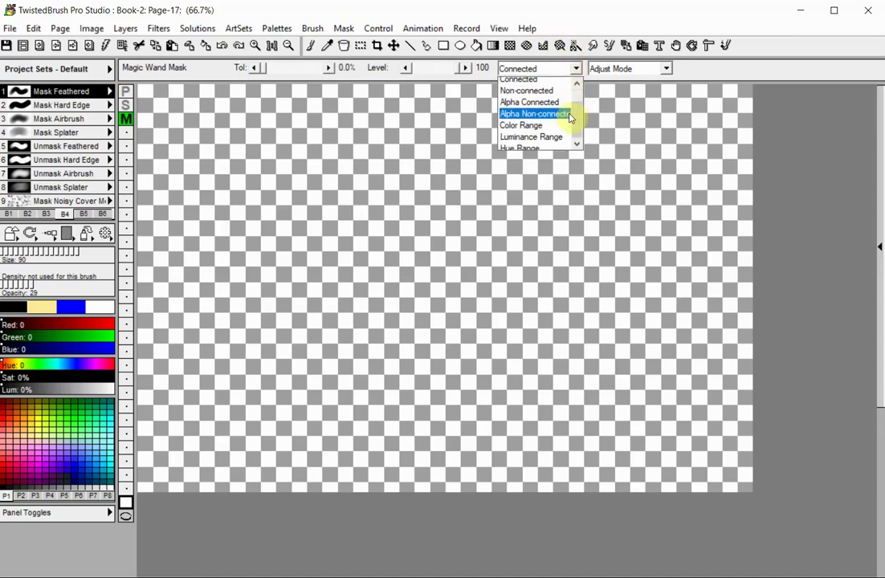
left_click(557, 165)
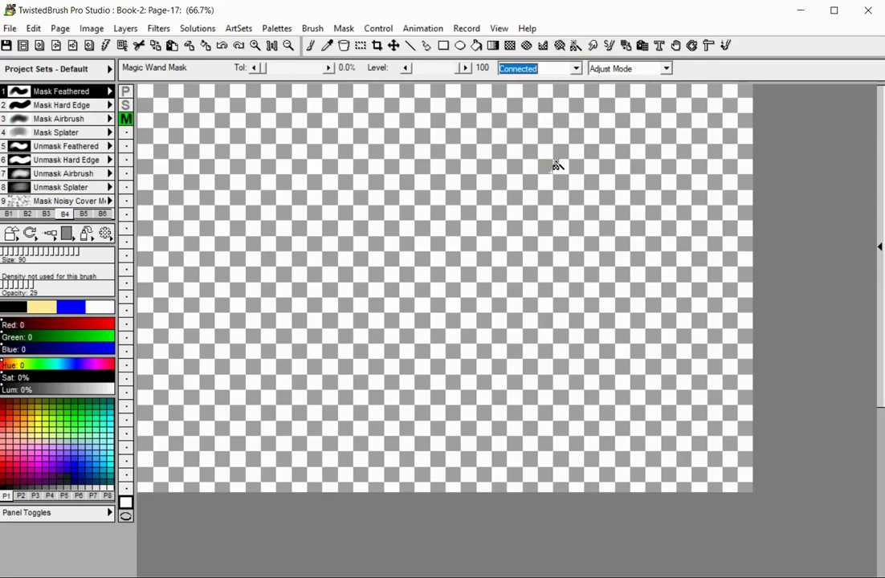
left_click(512, 46)
- Mask a rectangle at level 100, then a second rectangle to its right at level 50
left_click_drag(218, 126, 362, 255)
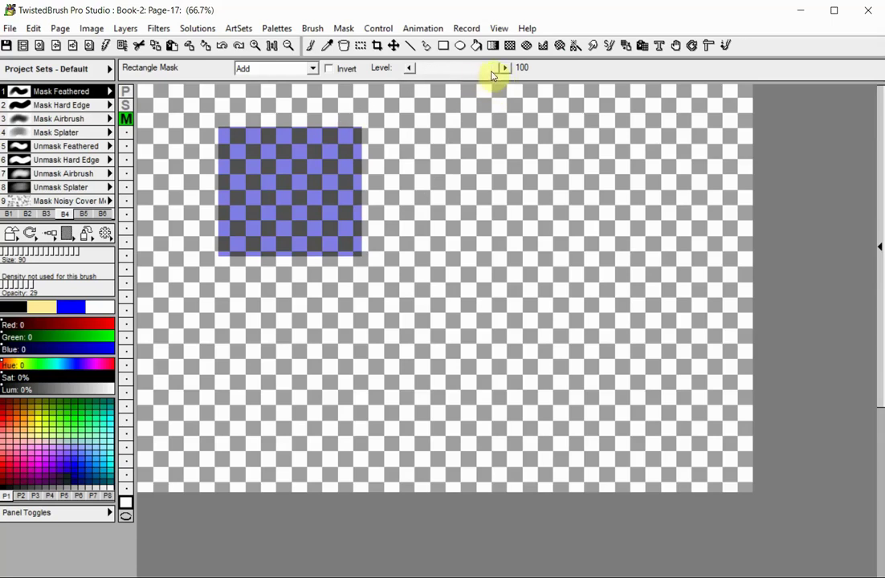
left_click_drag(501, 69, 468, 72)
left_click_drag(385, 131, 582, 261)
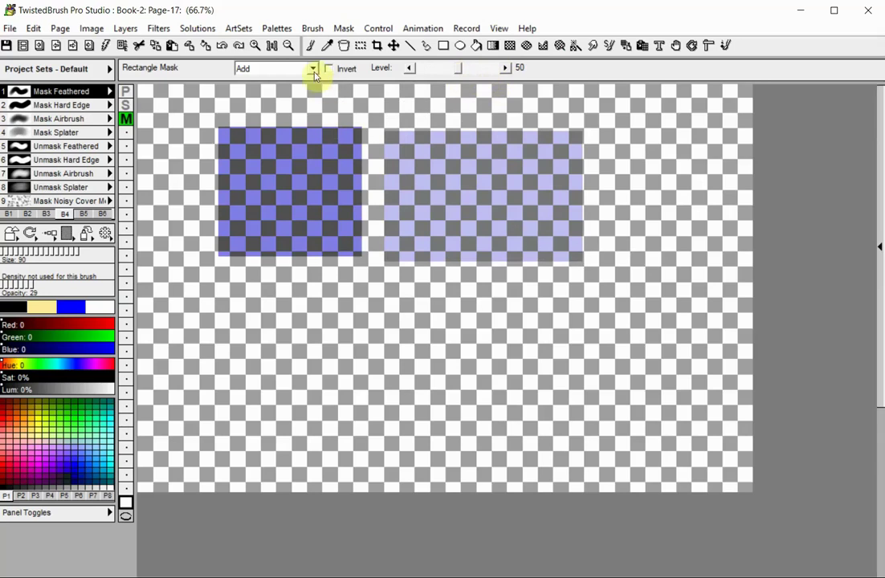
- Paint a feathered cloud-shaped mask below the rectangles and add a small rectangle mask
left_click(308, 46)
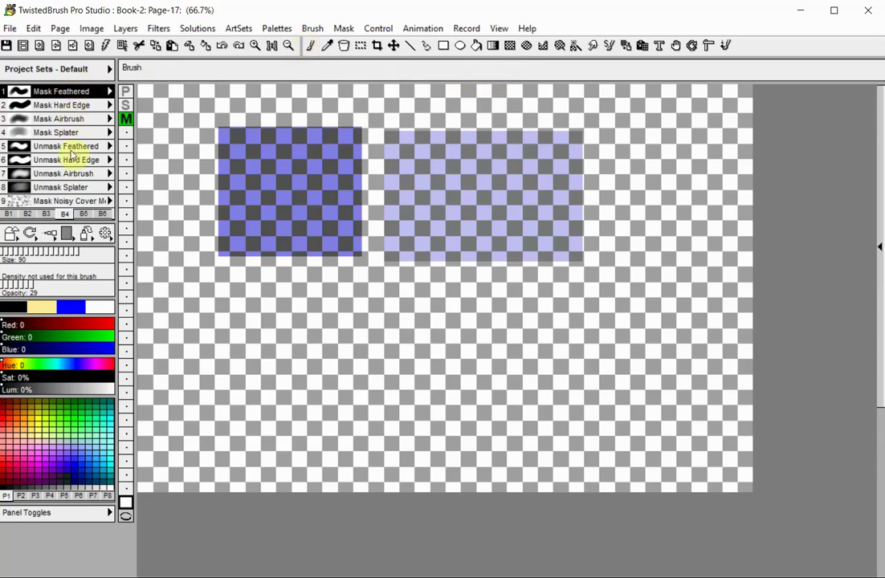
mouse_move(313, 310)
left_mouse_down()
mouse_move(228, 311)
mouse_move(350, 332)
mouse_move(274, 343)
mouse_move(309, 348)
mouse_move(248, 364)
mouse_move(348, 390)
mouse_move(350, 409)
mouse_move(422, 428)
left_mouse_up()
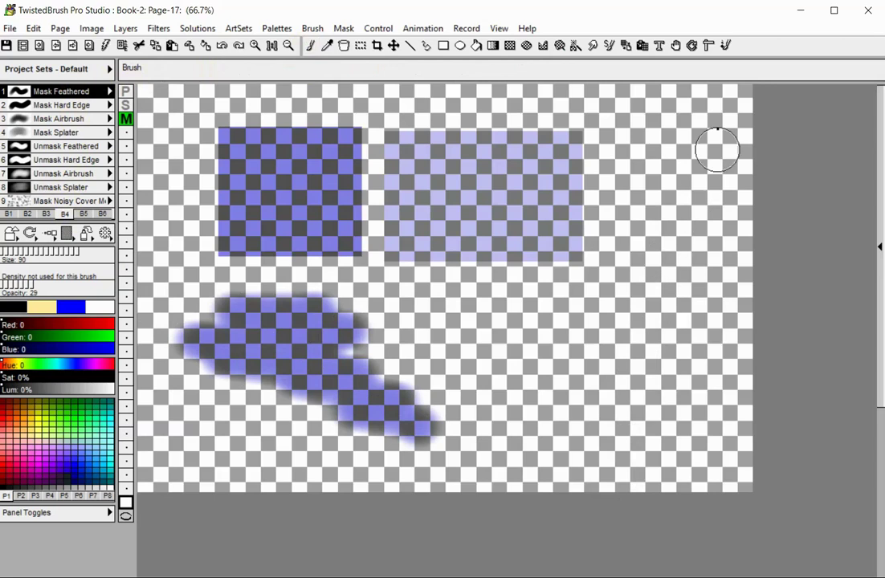
left_click(511, 46)
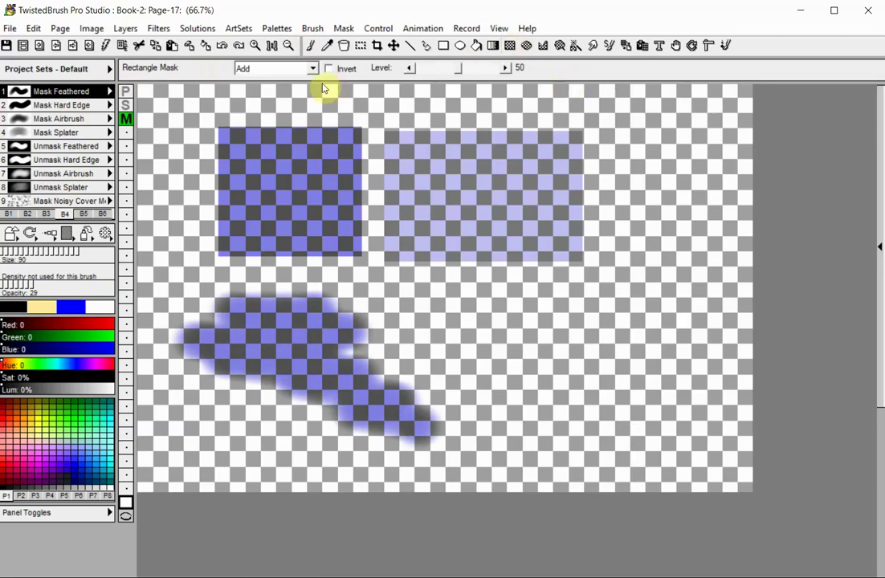
left_click_drag(332, 220, 391, 297)
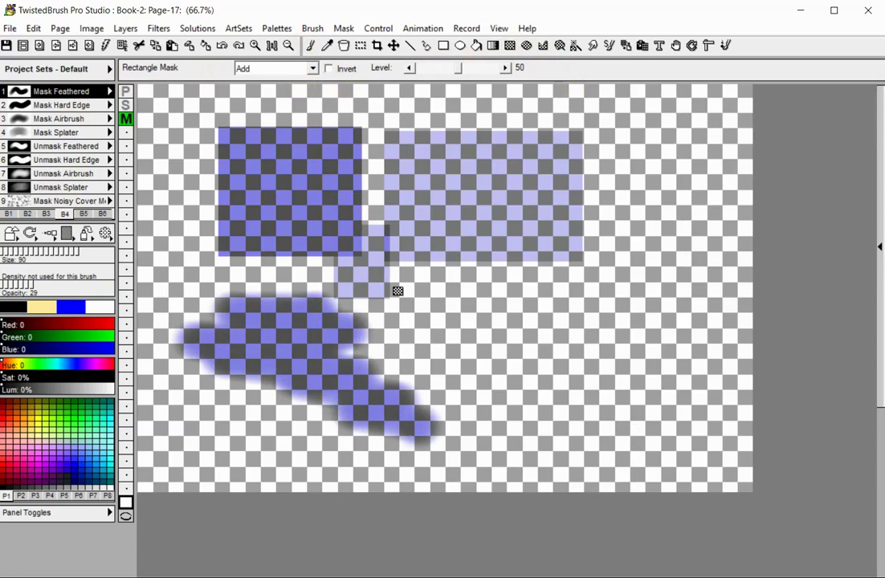
- Paint a hard-edged mask band along the rectangle's top with Mask Hard Edge
left_click(310, 46)
left_click(86, 105)
mouse_move(381, 125)
left_mouse_down()
mouse_move(298, 124)
mouse_move(317, 145)
left_mouse_up()
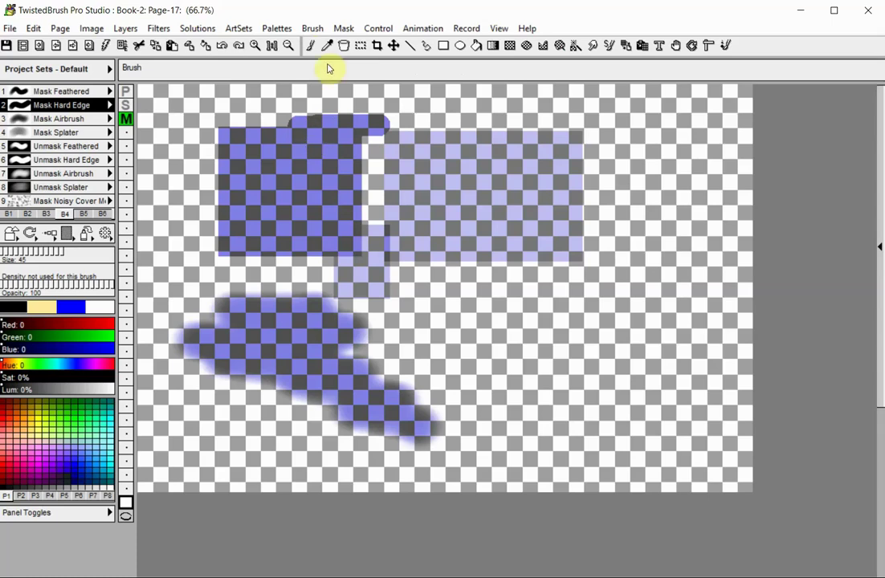
left_click(337, 31)
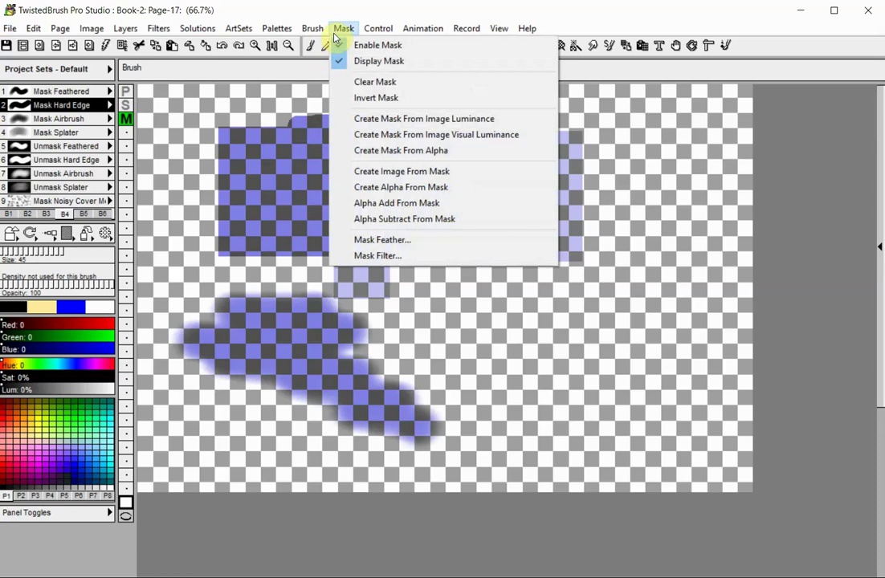
- Preview Auto Levels, Pollock Paint, Blur, Details Blur, Divider and Stretch Edge mask filters without applying any
left_click(353, 256)
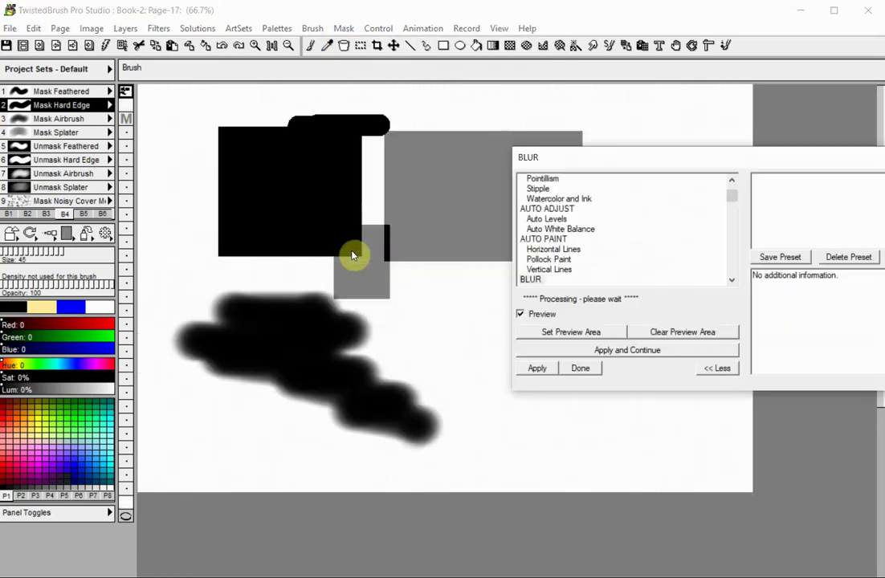
left_click(564, 222)
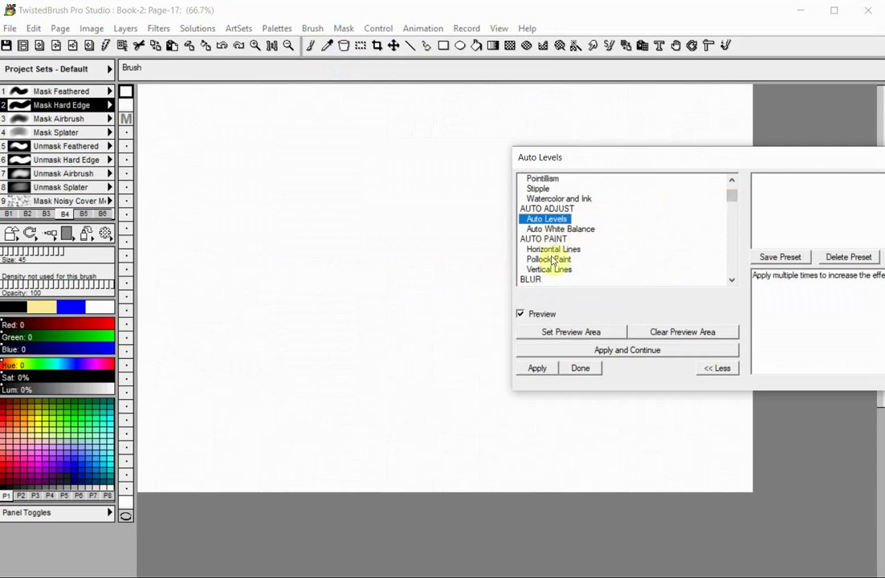
left_click(551, 259)
scroll(562, 249, "down", 2)
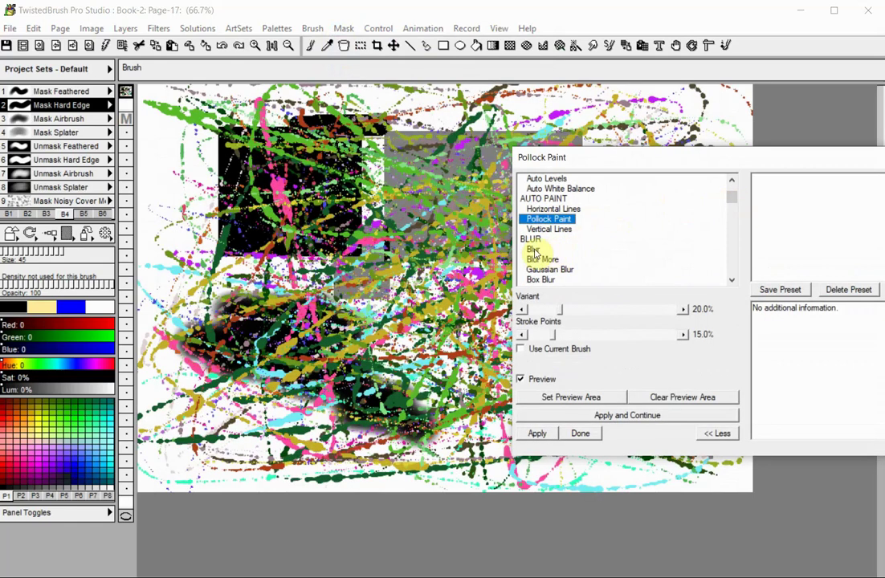
left_click(534, 250)
scroll(538, 257, "down", 2)
left_click(542, 269)
scroll(544, 241, "down", 3)
left_click(545, 201)
scroll(545, 205, "down", 3)
left_click(543, 249)
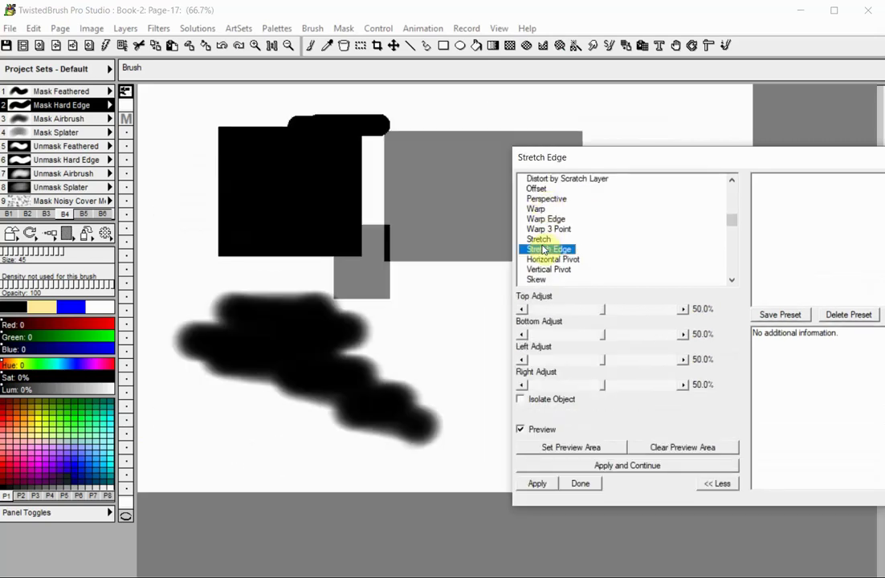
left_click(573, 482)
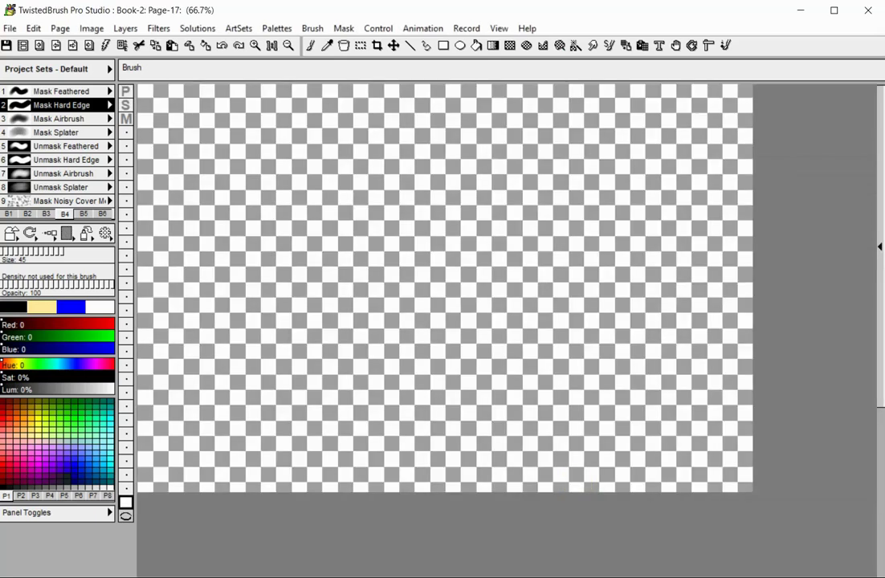
- Raise the Mask Feather size to about 33.8%
left_click(338, 28)
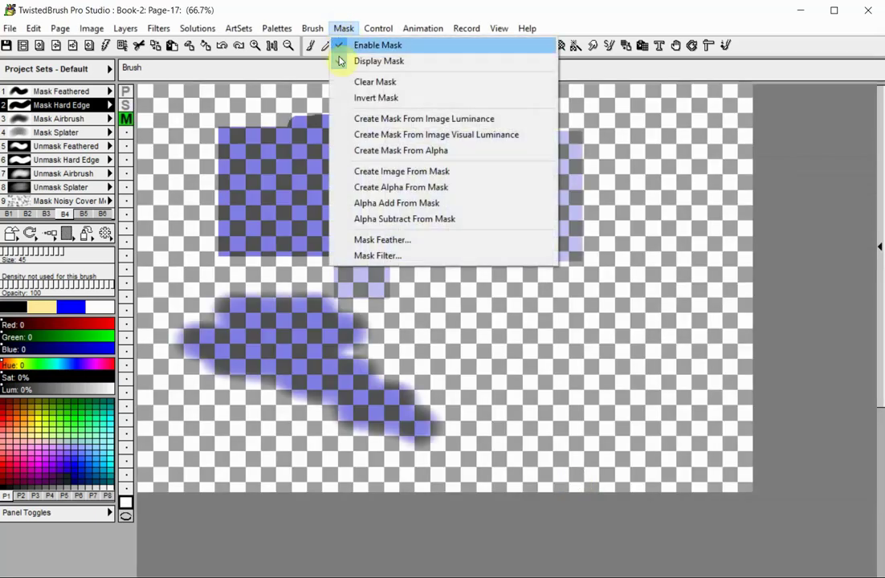
left_click(383, 241)
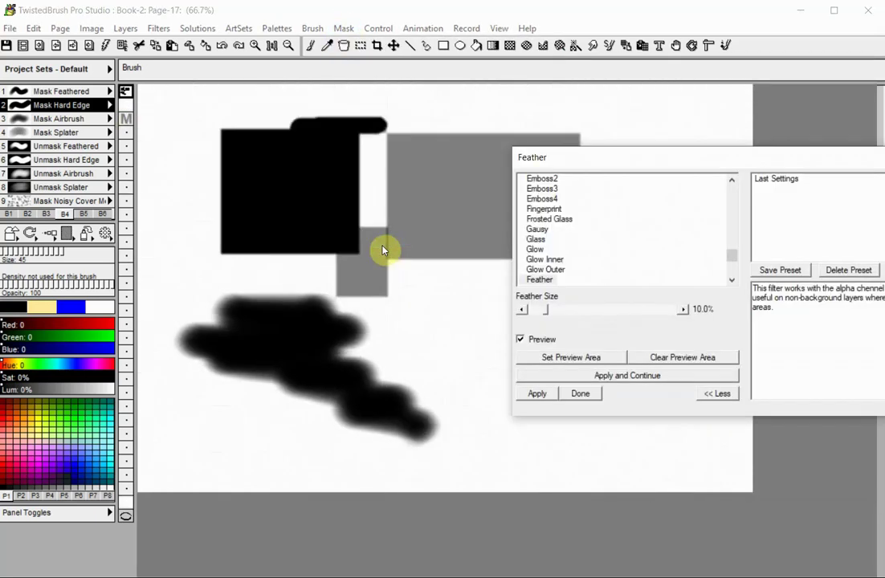
left_click_drag(546, 311, 585, 313)
- Apply the feathering, then switch Enable Mask off and back on
left_click(554, 394)
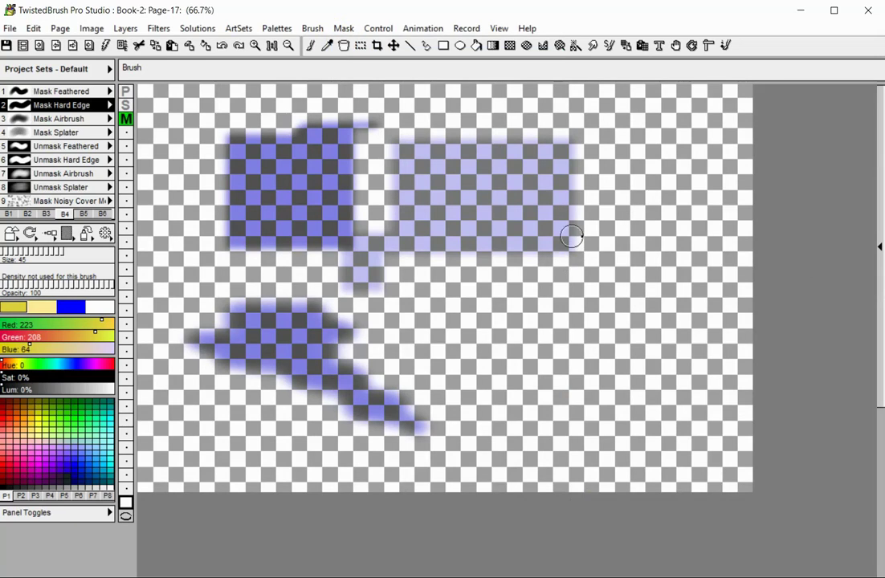
left_click(349, 30)
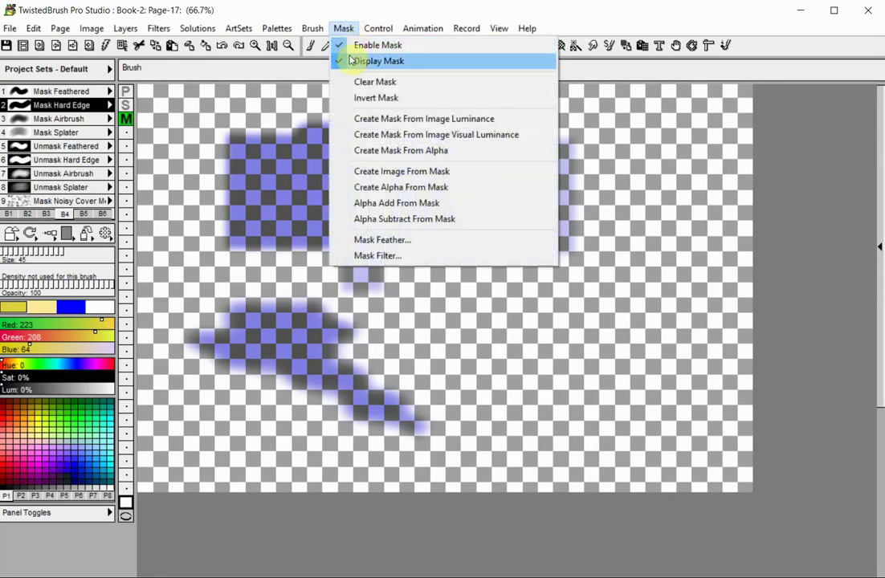
left_click(351, 45)
left_click(344, 28)
left_click(351, 45)
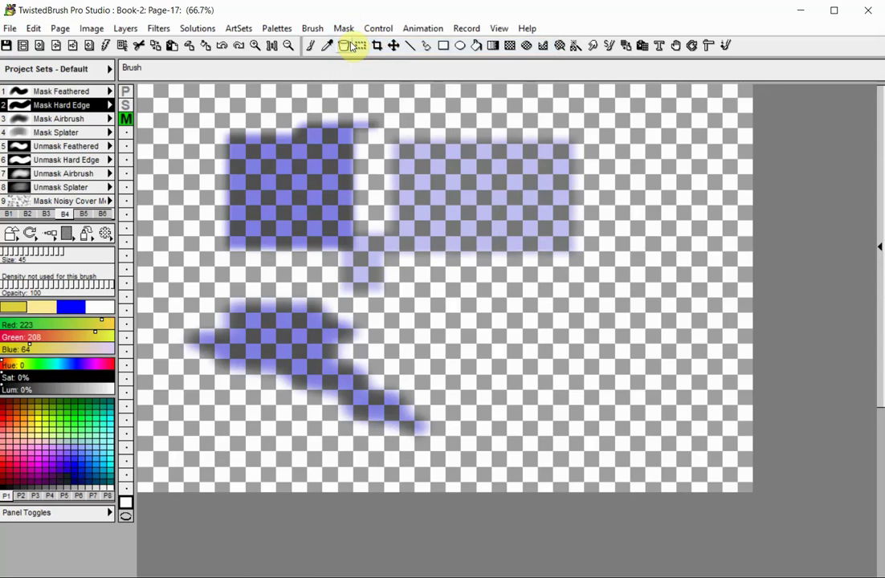
- Clear the mask entirely and bring the mandala image back onto the page
left_click(354, 36)
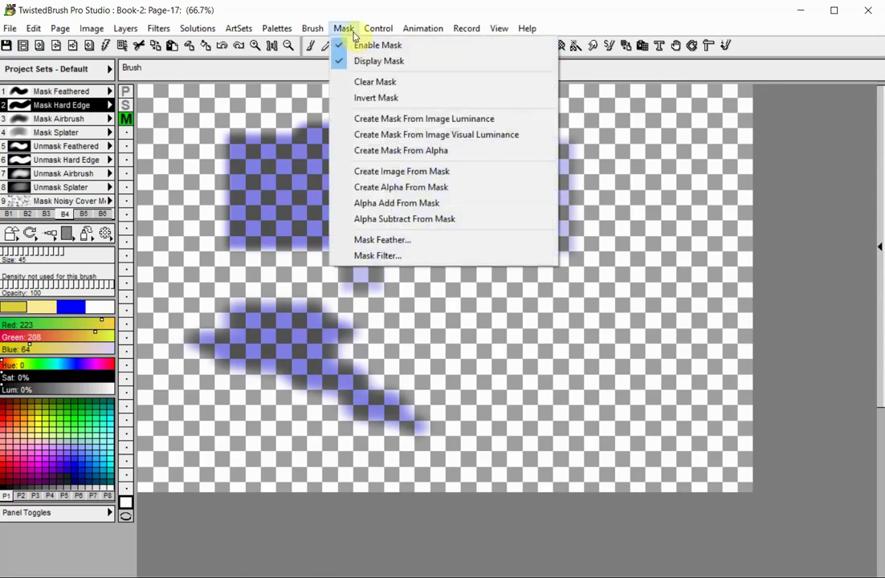
left_click(358, 83)
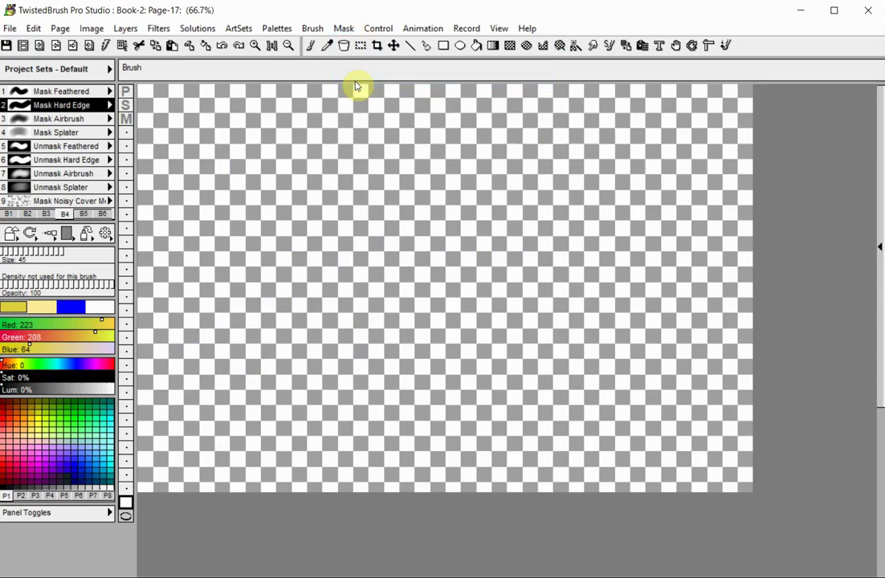
left_click(125, 518)
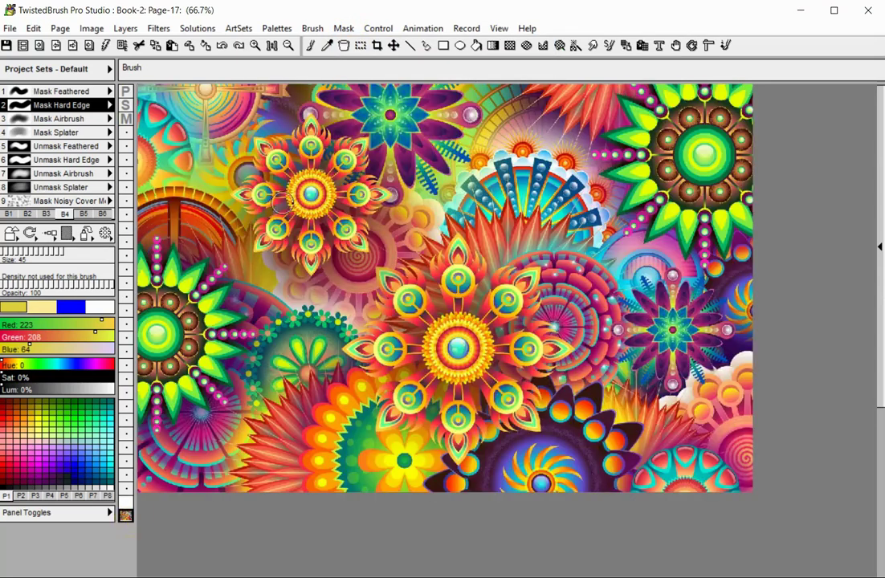
- Create a mask from the mandala's image luminance and turn it into a greyscale image
left_click(345, 29)
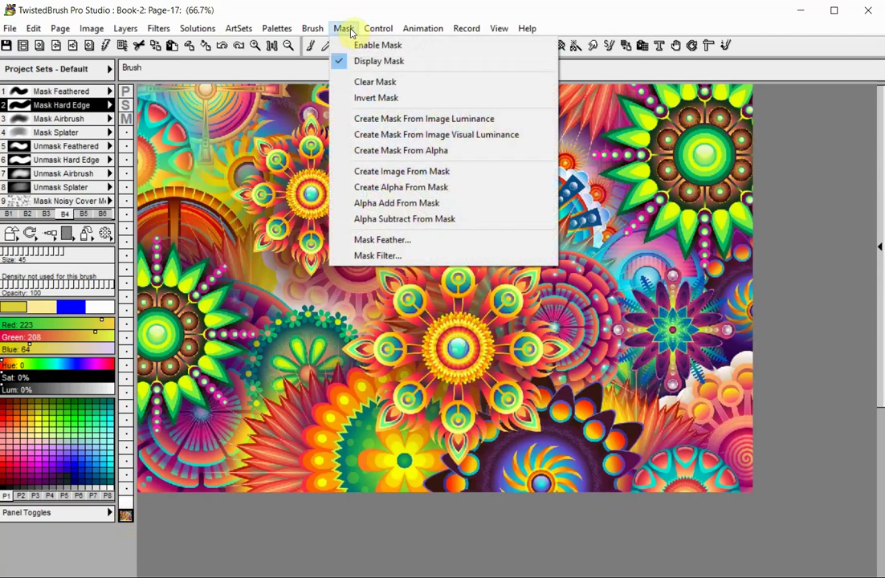
left_click(356, 118)
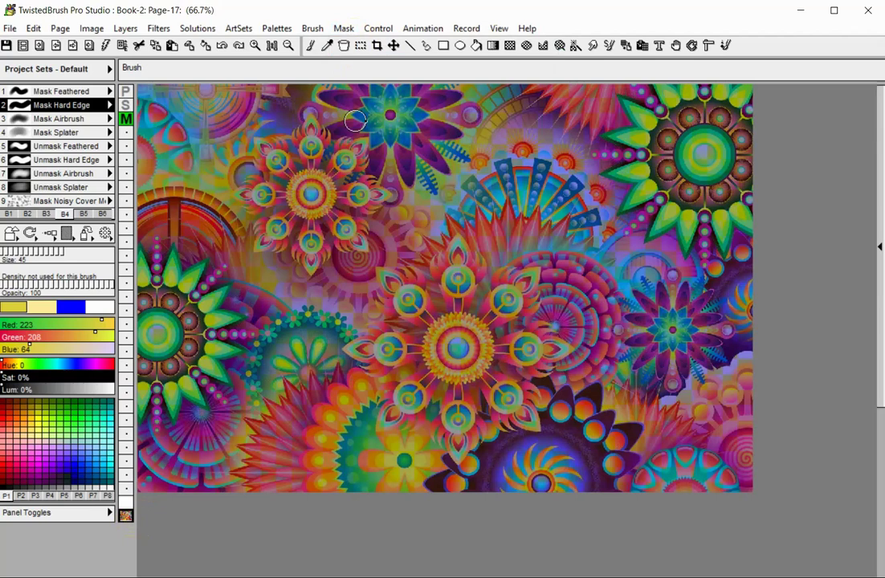
left_click(346, 29)
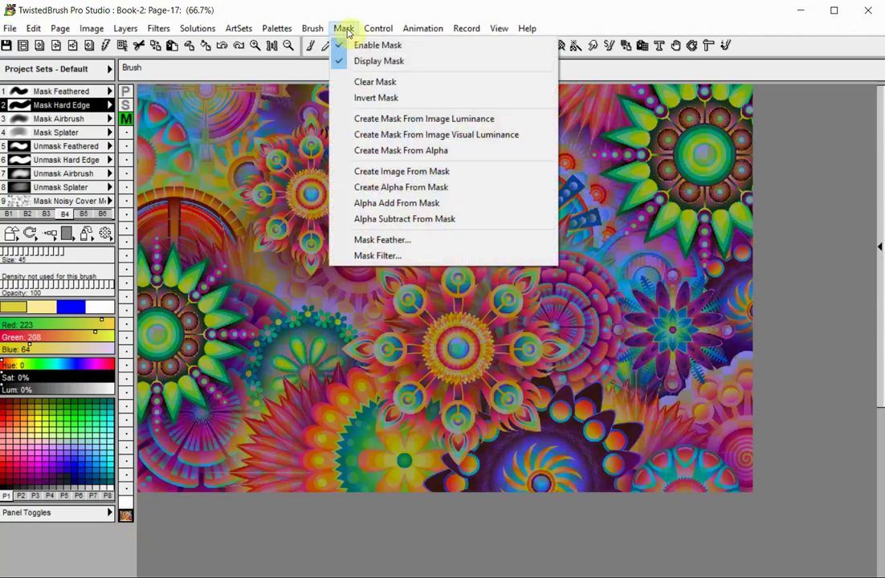
left_click(354, 171)
- Disable the mask, draw an ellipse mask over the upper-left flower, and open the Mask Edit Layer
left_click(344, 28)
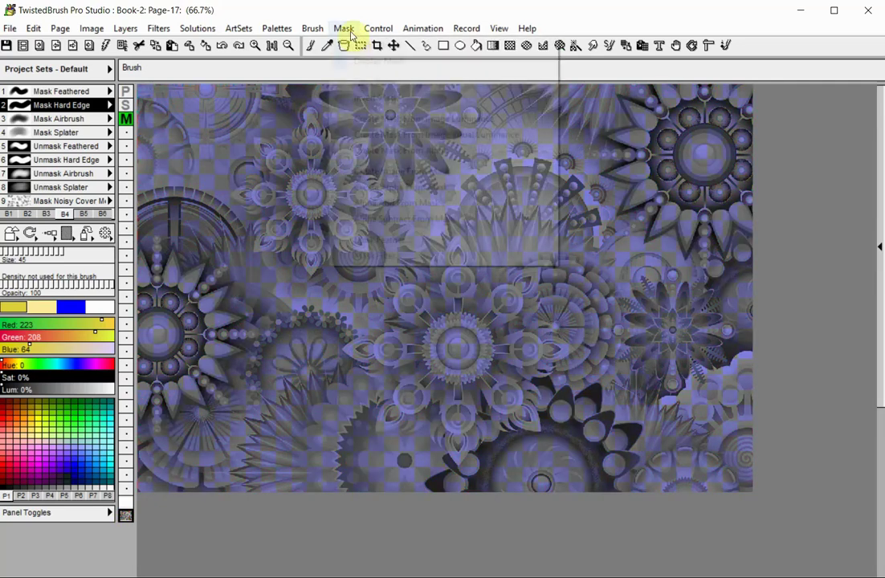
left_click(351, 46)
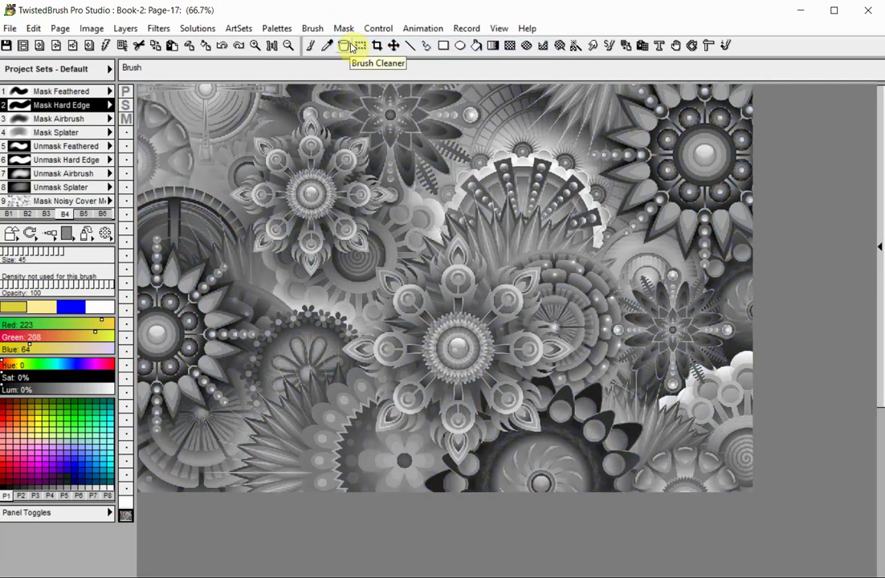
left_click(346, 46)
left_click_drag(233, 129, 345, 239)
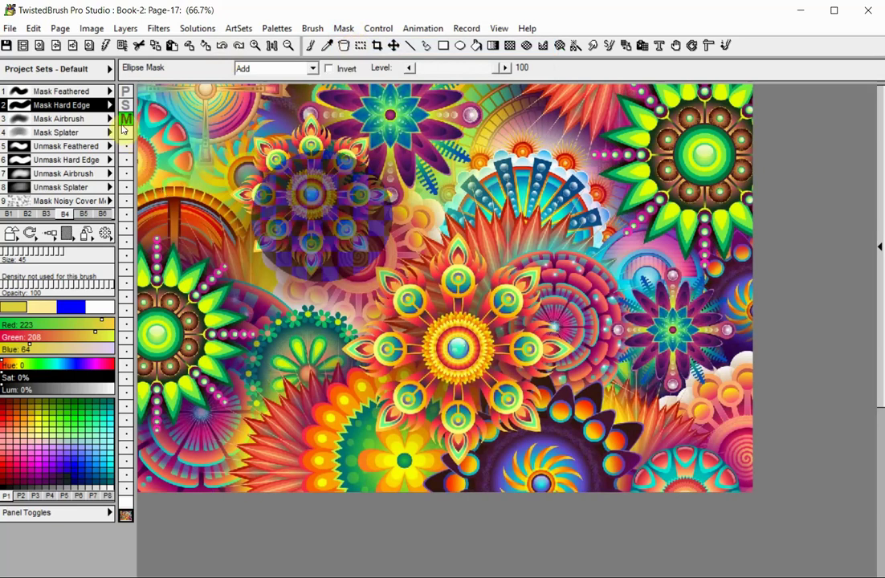
left_click(125, 119)
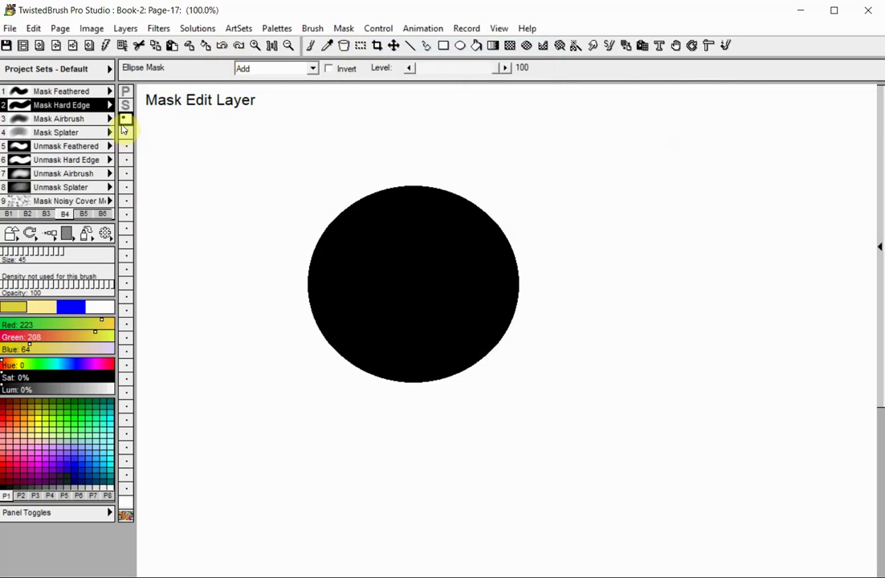
- Warp the ellipse's lower-right edge outward, resize it from the centre, and load Art Pro - Natural Media brushes
left_click(592, 47)
mouse_move(507, 296)
left_mouse_down()
mouse_move(530, 348)
mouse_move(554, 348)
left_mouse_up()
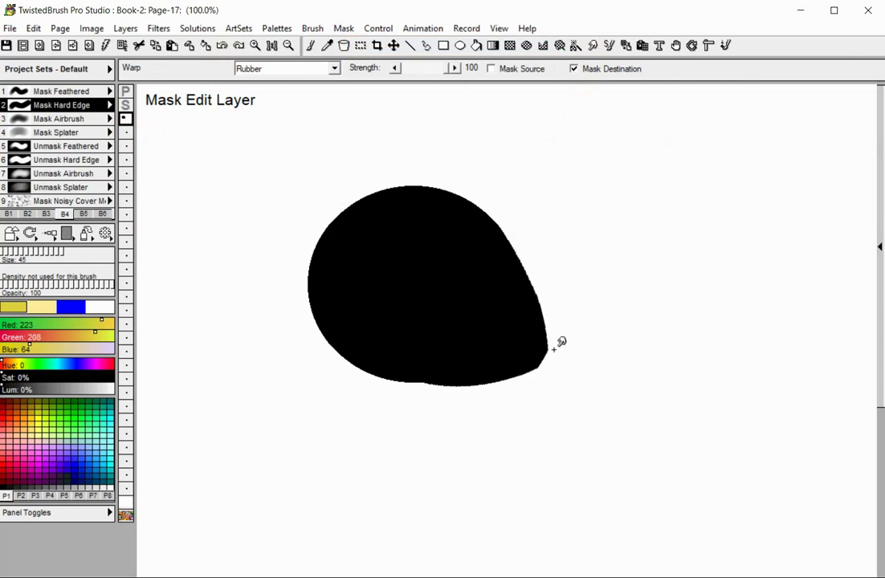
left_click(394, 46)
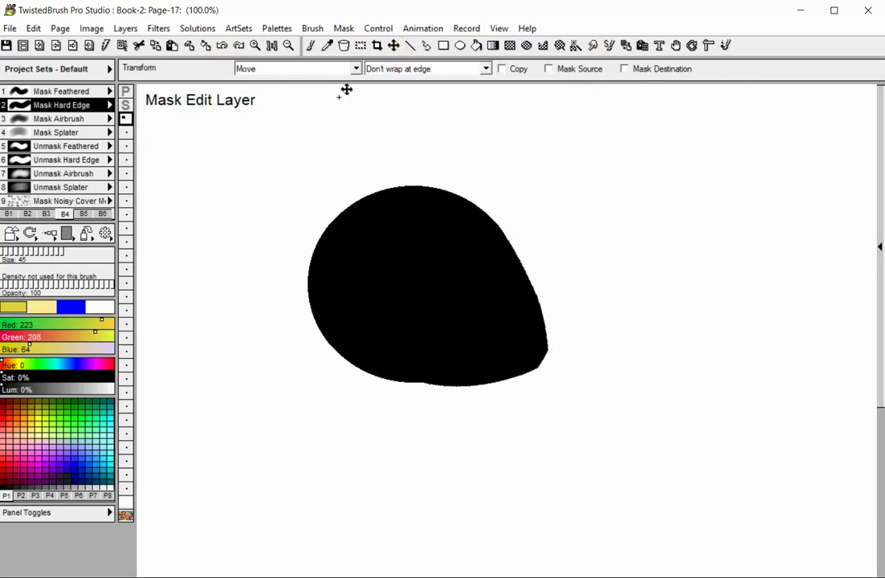
left_click(325, 69)
left_click(326, 98)
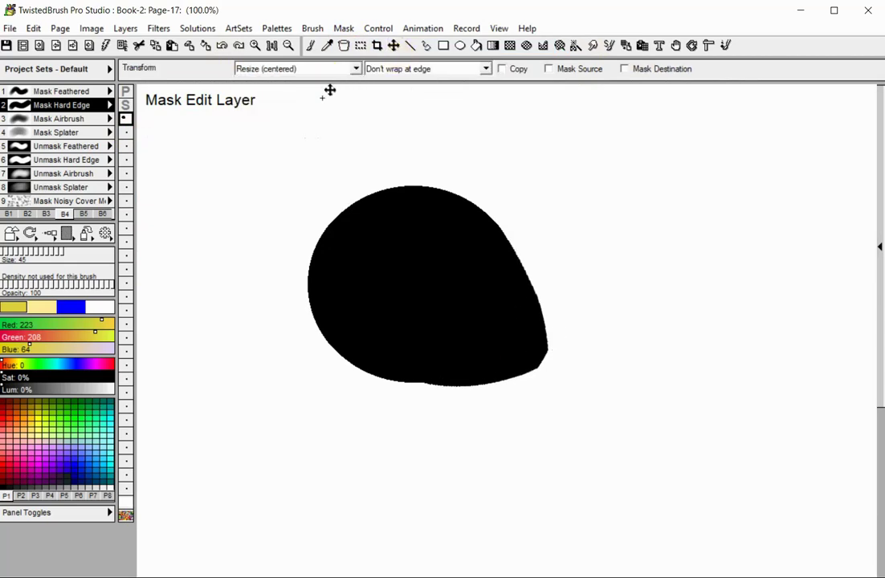
left_click_drag(404, 208, 342, 241)
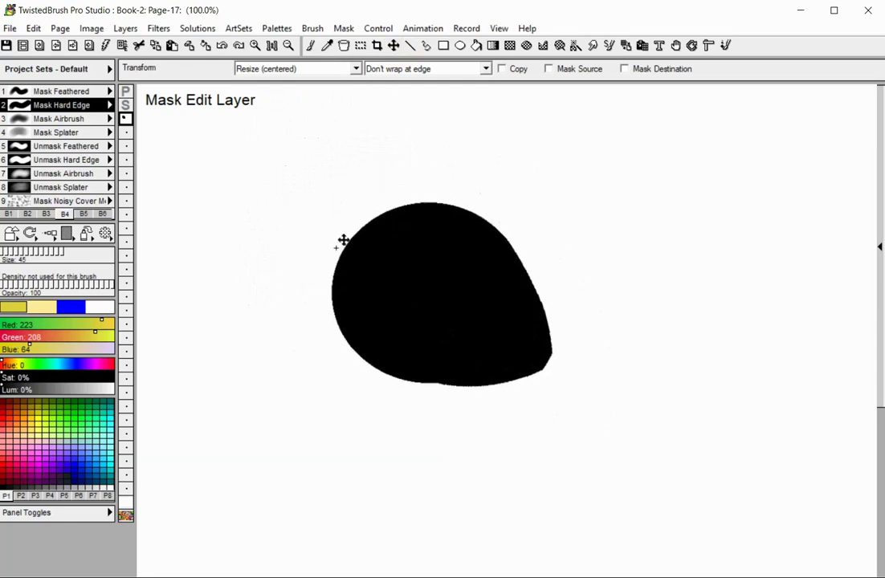
left_click(16, 211)
left_click(310, 45)
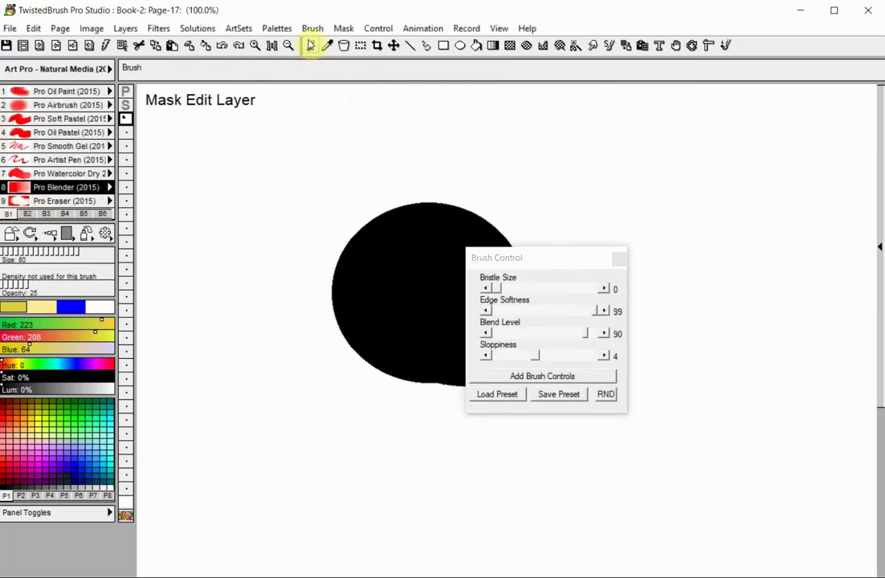
- With Pro Oil Pastel, paint yellow and light-yellow strokes along the shape's upper edges
left_click(60, 165)
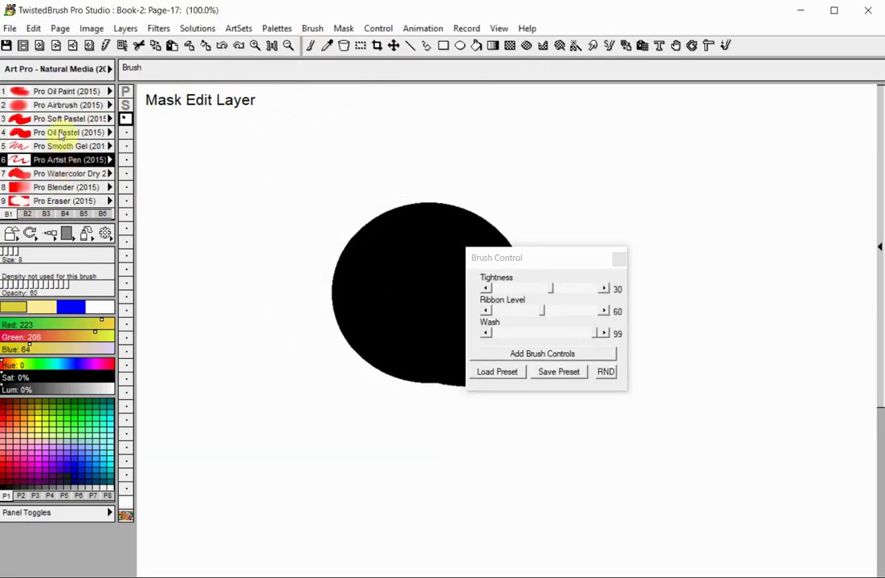
left_click(56, 133)
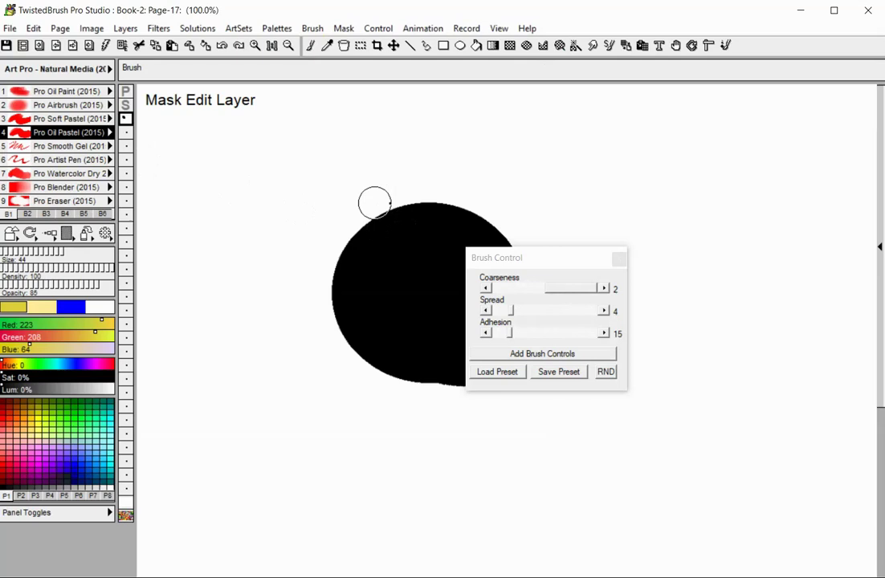
mouse_move(372, 204)
left_mouse_down()
mouse_move(338, 237)
mouse_move(324, 281)
left_mouse_up()
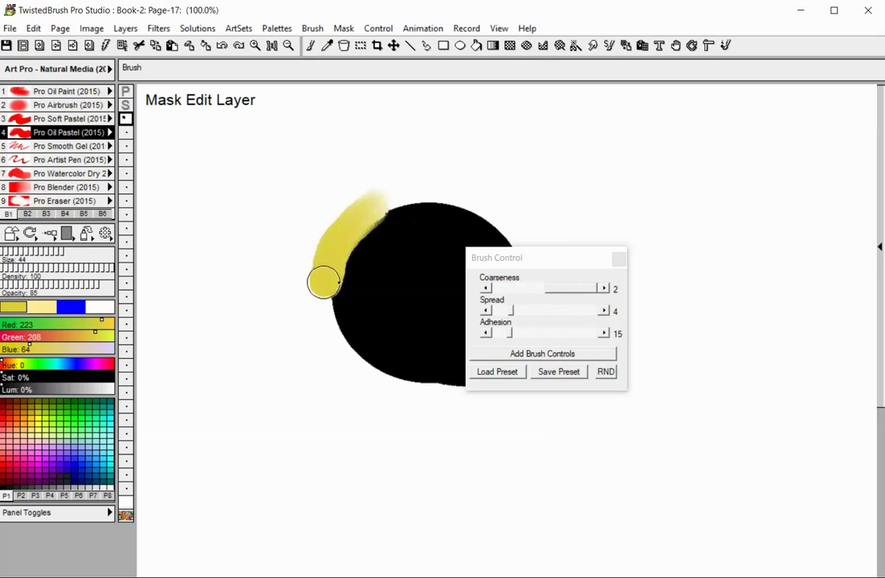
left_click(41, 307)
mouse_move(382, 205)
left_mouse_down()
mouse_move(426, 188)
mouse_move(491, 210)
left_mouse_up()
- Paint a black stroke down the shape's left edge, then exit mask editing with Ctrl+M
left_click(69, 306)
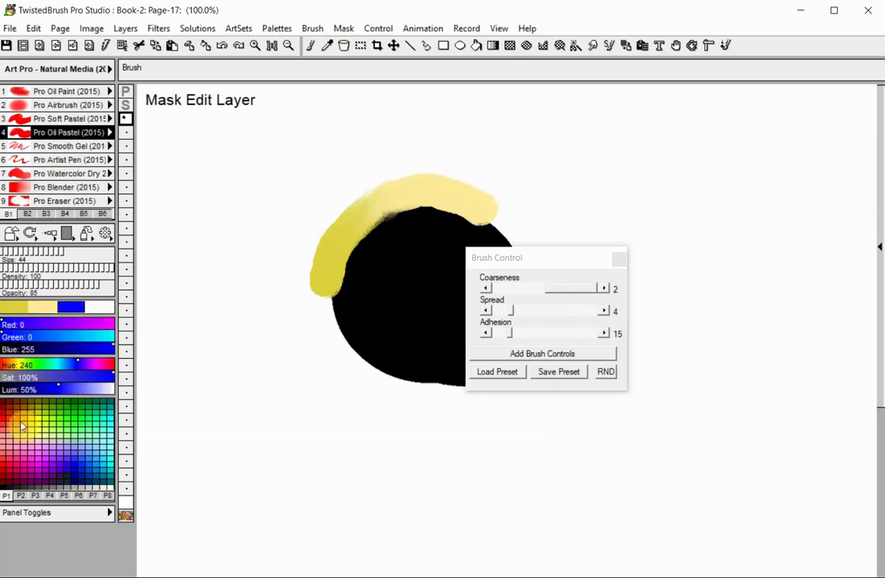
left_click(4, 405)
left_click(7, 424)
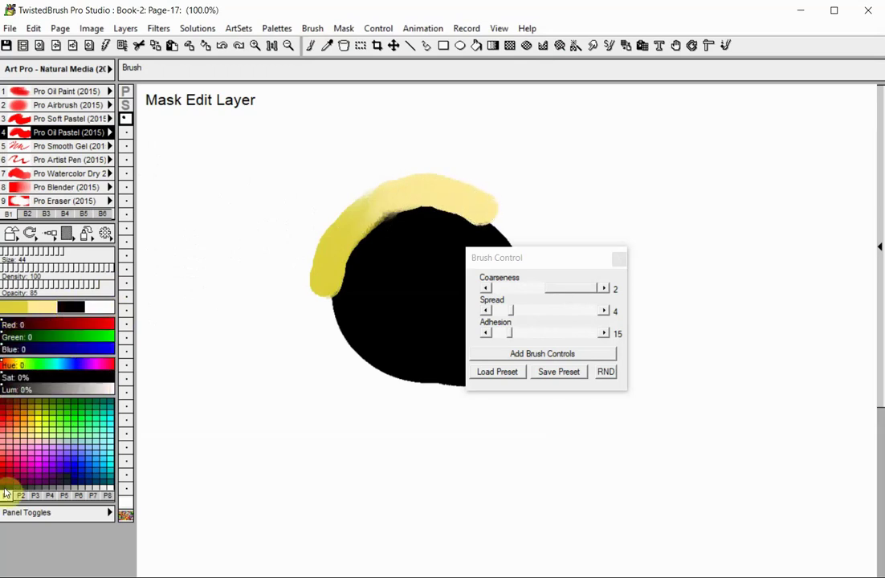
mouse_move(318, 295)
left_mouse_down()
mouse_move(365, 388)
mouse_move(329, 359)
mouse_move(316, 322)
left_mouse_up()
key("ctrl+m")
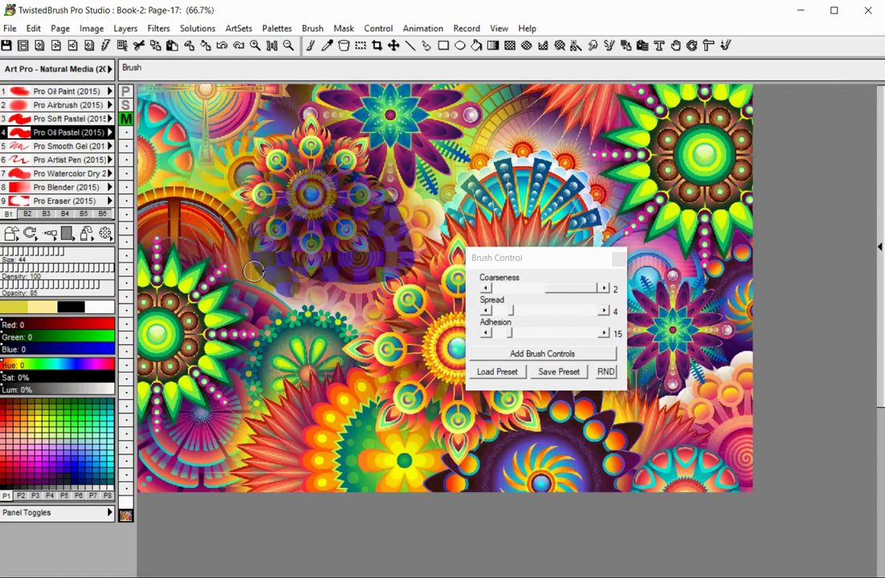
- Turn on Mask Display as opaque in Edit > Preferences
left_click(33, 29)
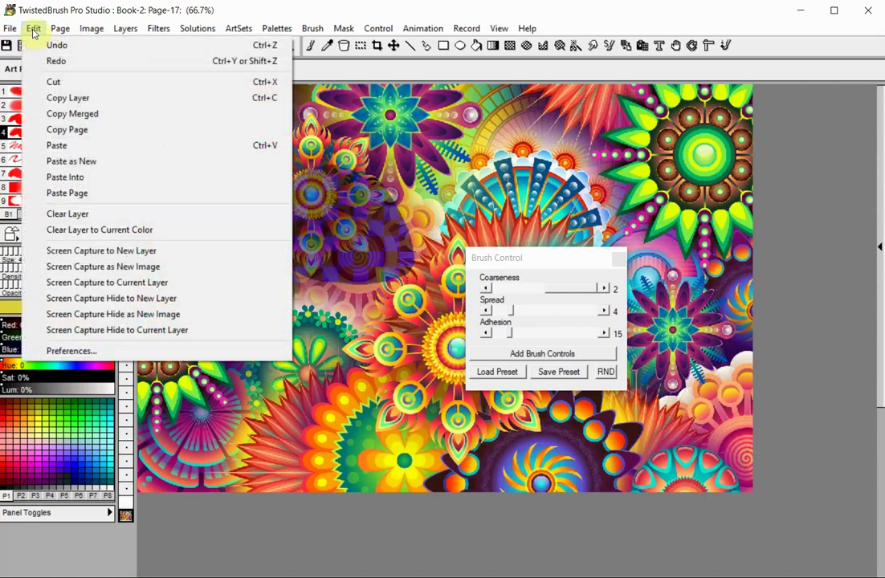
left_click(92, 349)
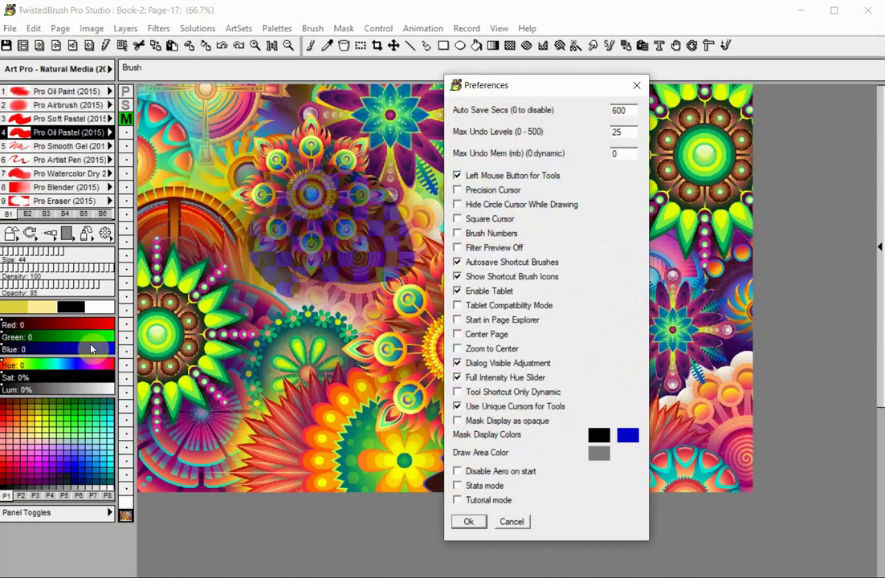
left_click(475, 423)
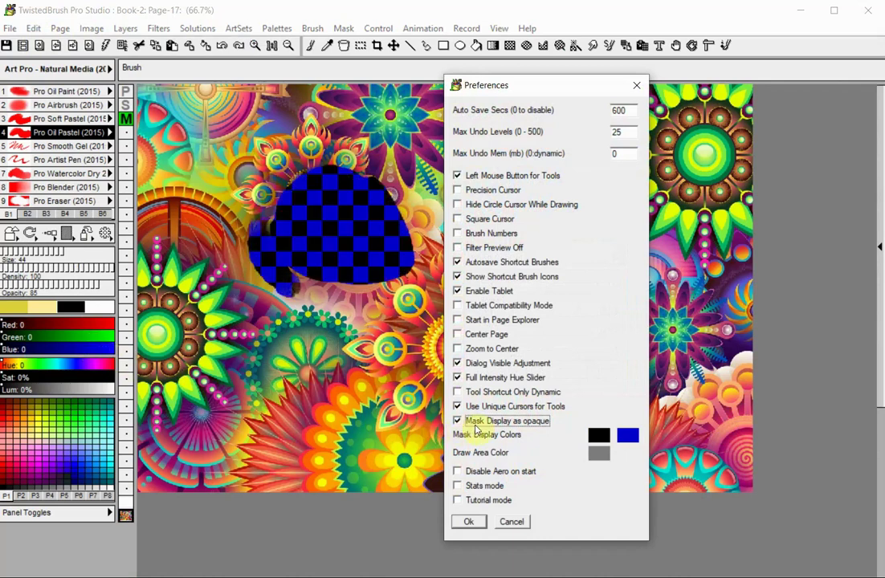